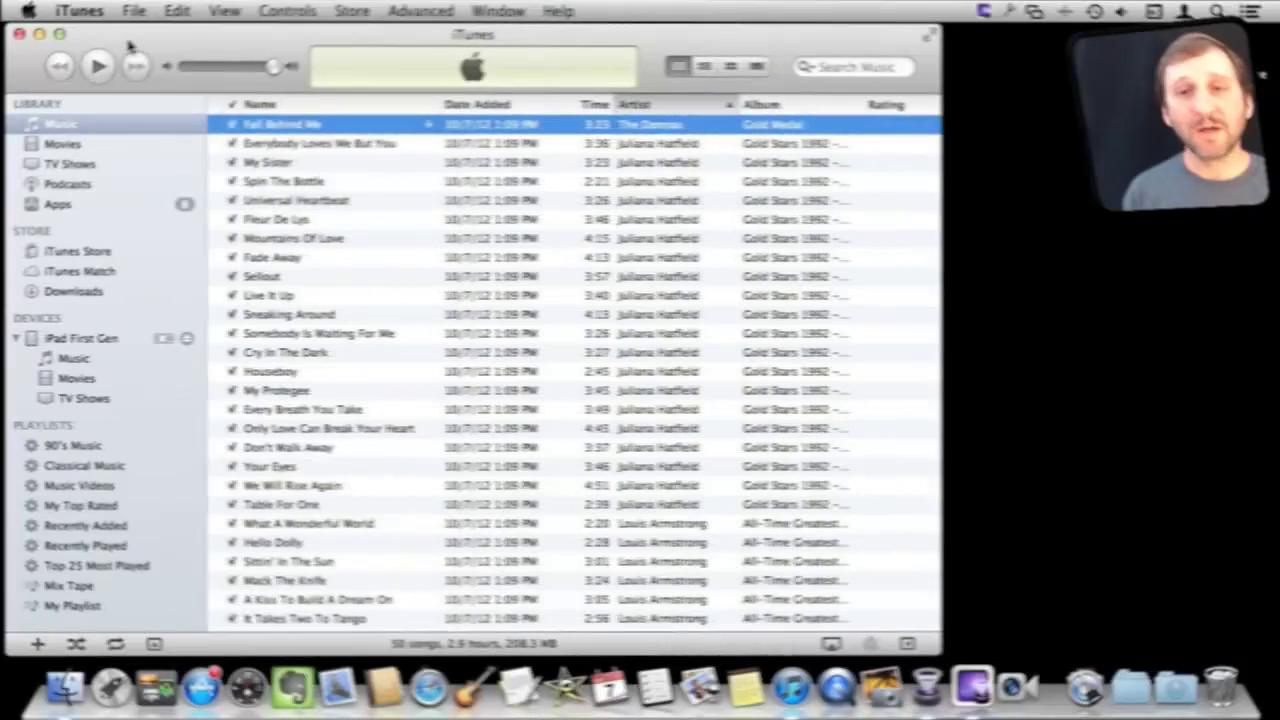
# In Advanced preferences, turn off 'Copy files to iTunes Media folder when adding to library'
pyautogui.click(77, 11)
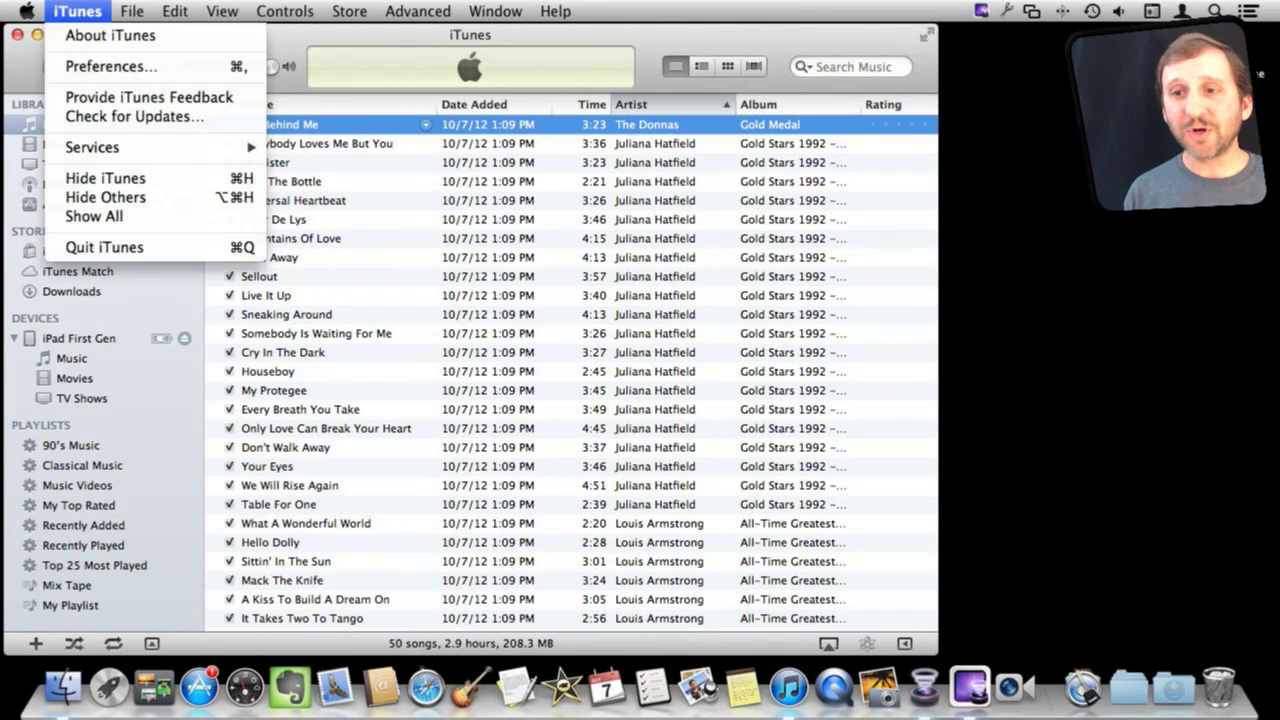
pyautogui.click(117, 76)
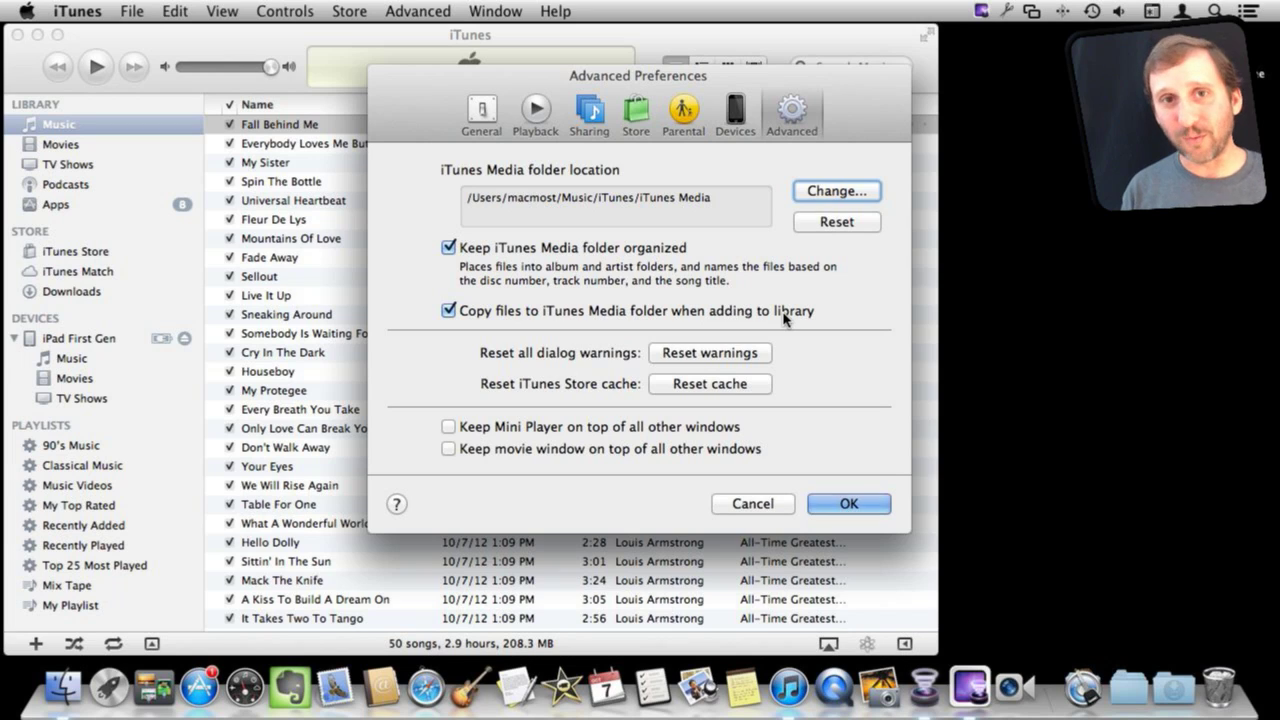
pyautogui.click(779, 318)
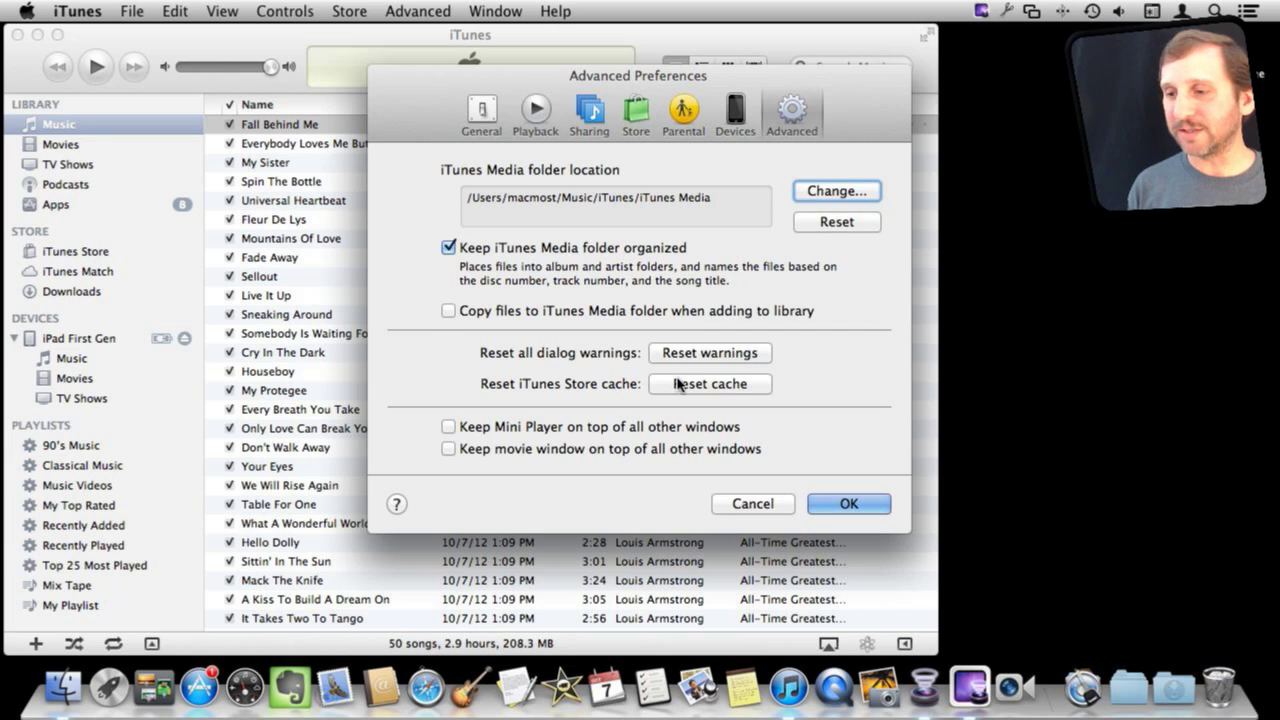
pyautogui.click(866, 502)
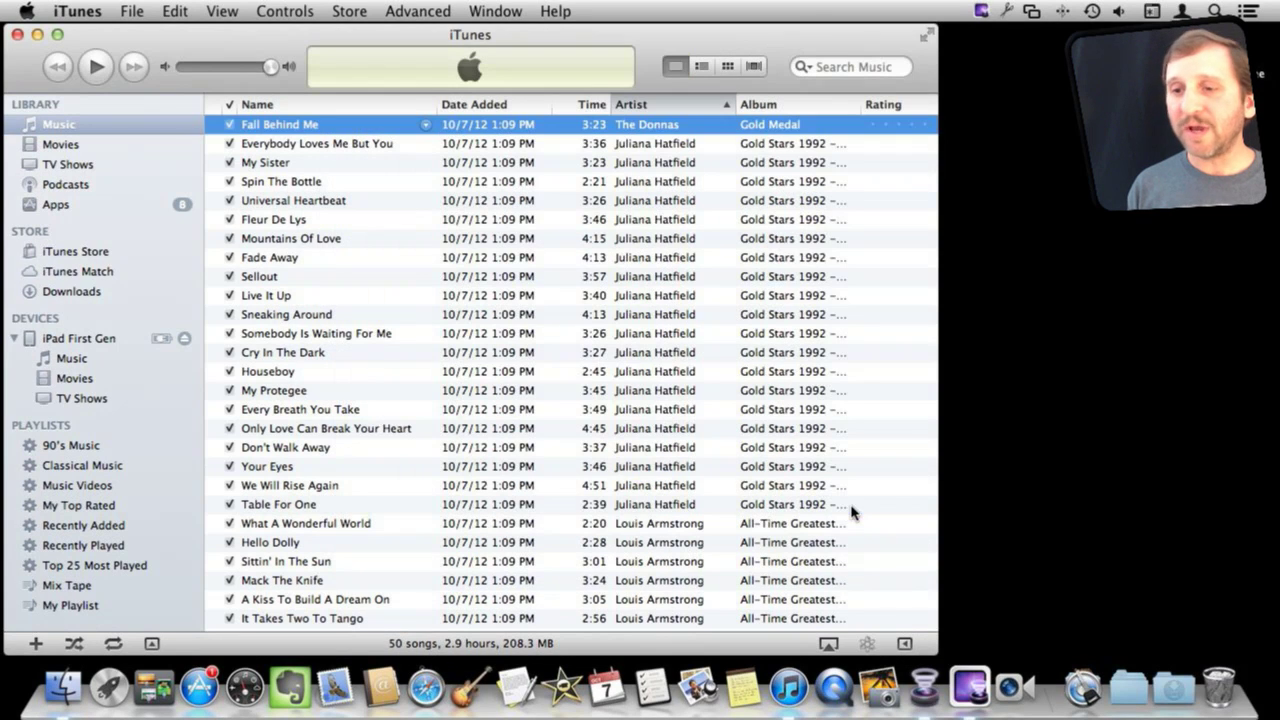
# Reveal Fall Behind Me in Finder and select the Juliana Hatfield folder in iTunes Media > Music
pyautogui.rightClick(306, 130)
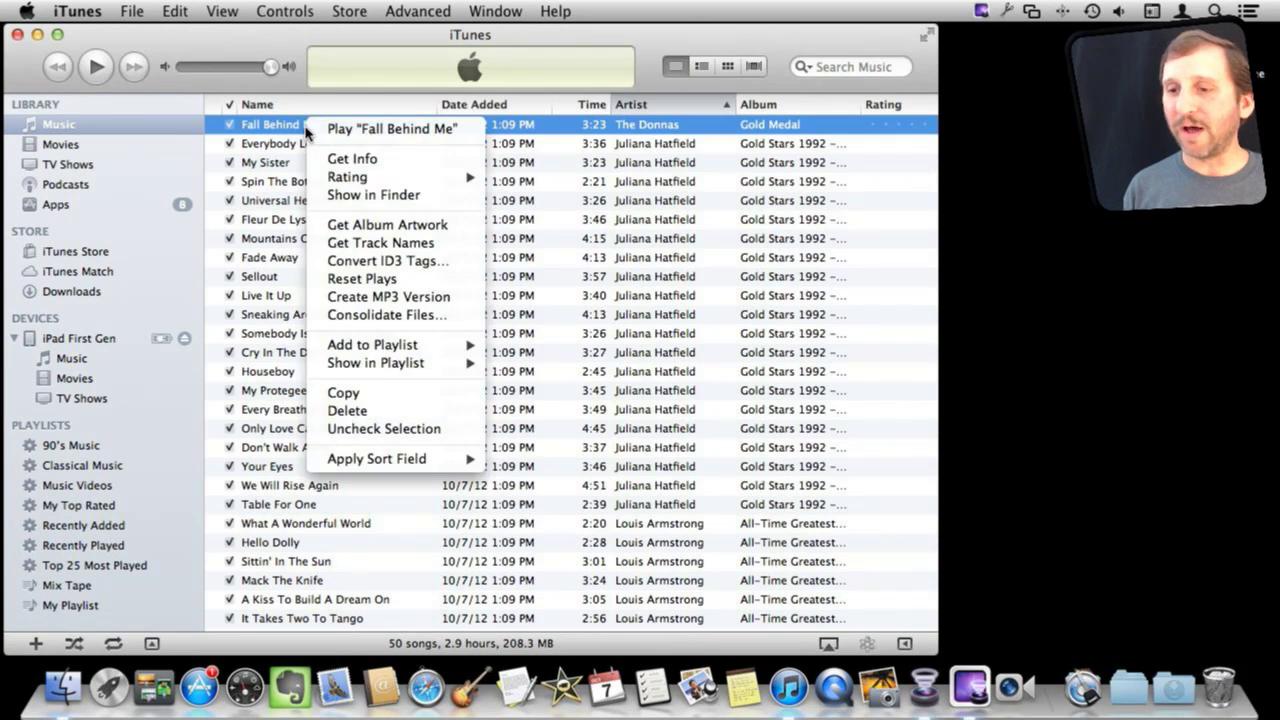
pyautogui.click(366, 198)
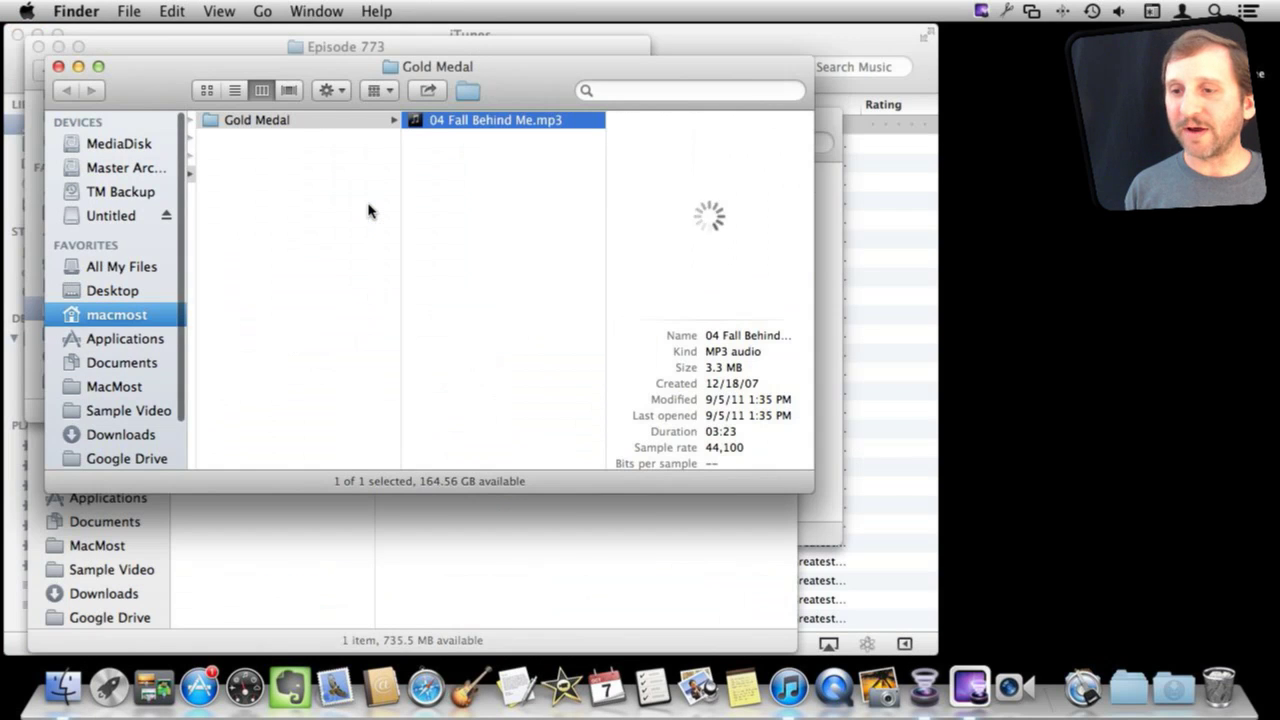
pyautogui.hscroll(-8, 322, 198)
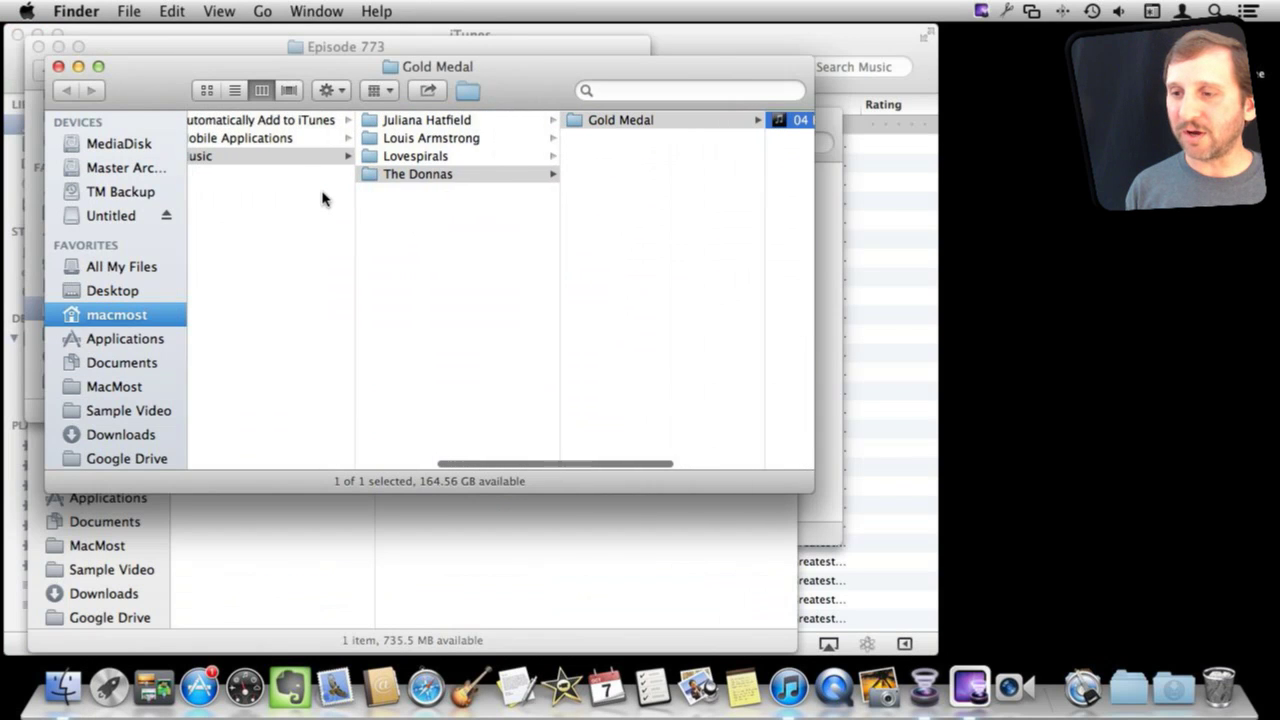
pyautogui.hscroll(-3, 322, 198)
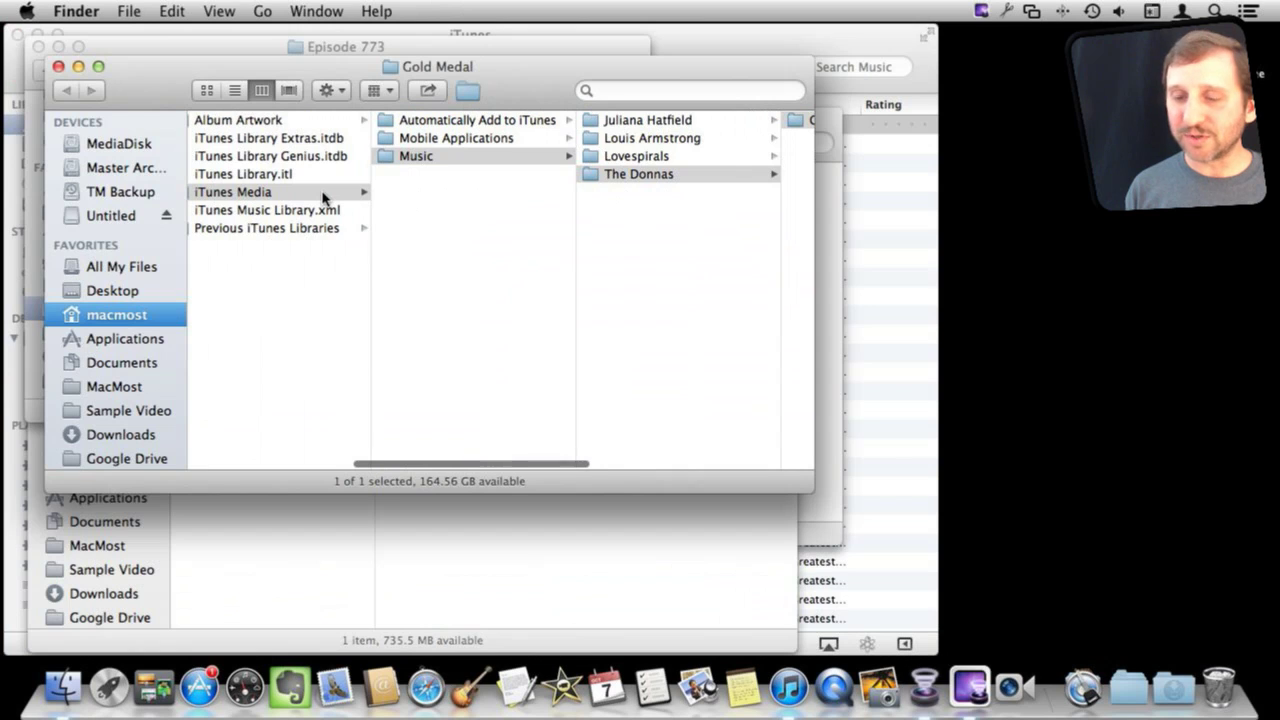
pyautogui.hscroll(-4, 322, 198)
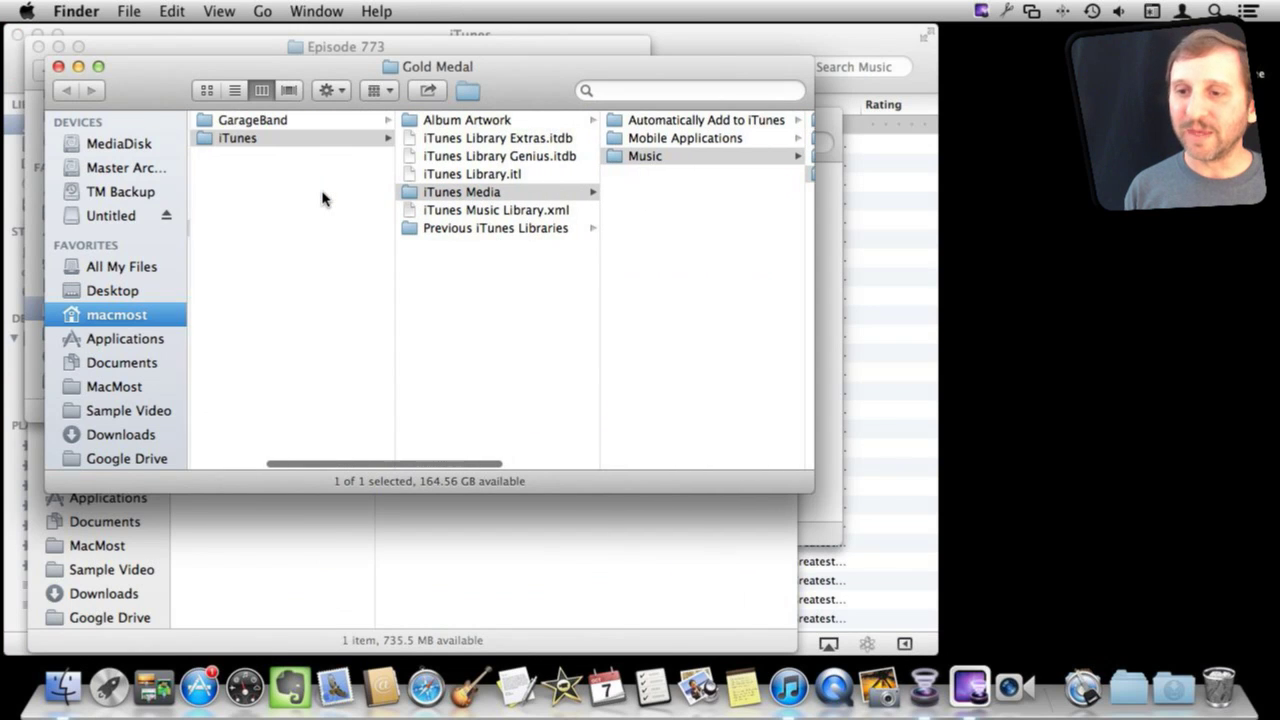
pyautogui.hscroll(-4, 322, 198)
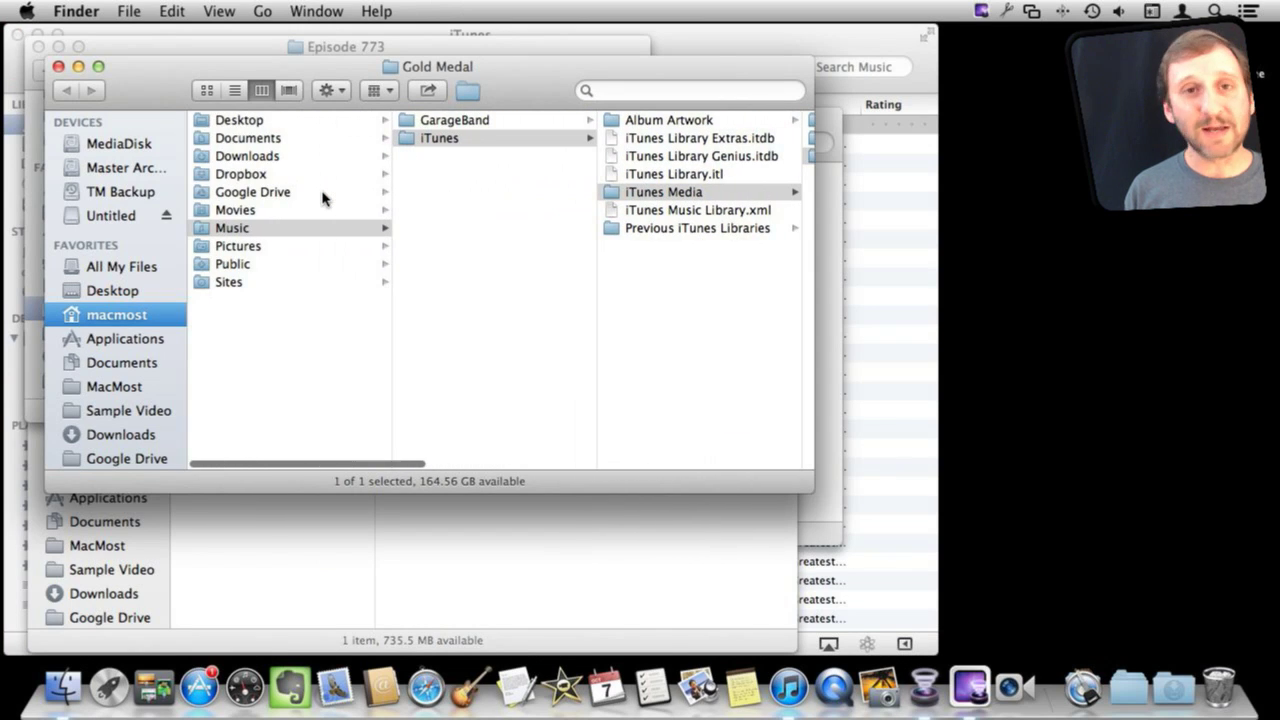
pyautogui.hscroll(-2, 322, 198)
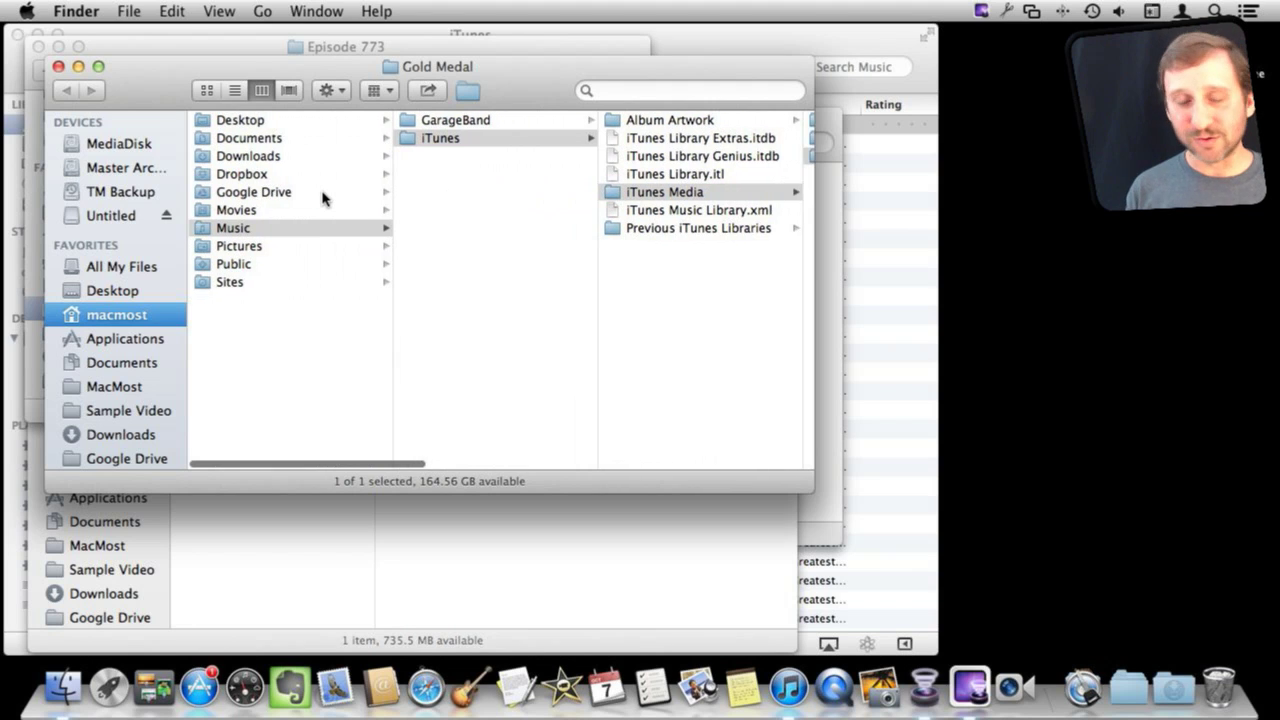
pyautogui.hscroll(6, 322, 198)
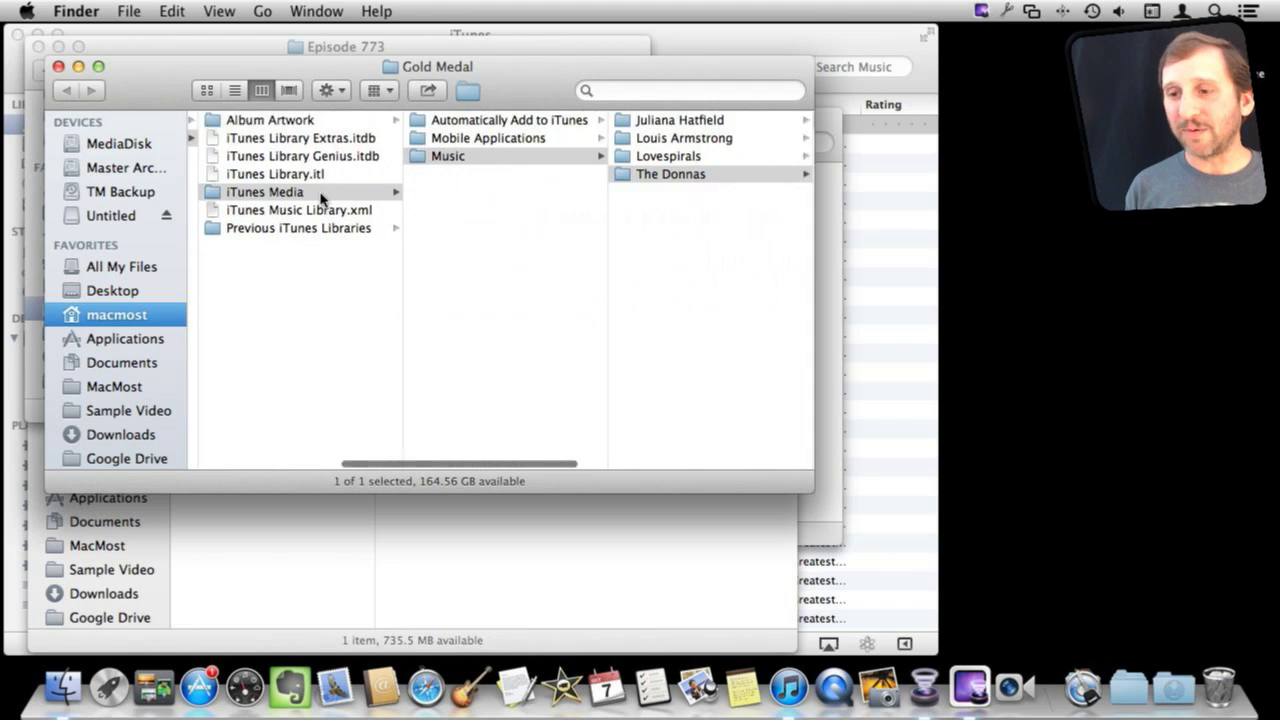
pyautogui.hscroll(6, 322, 198)
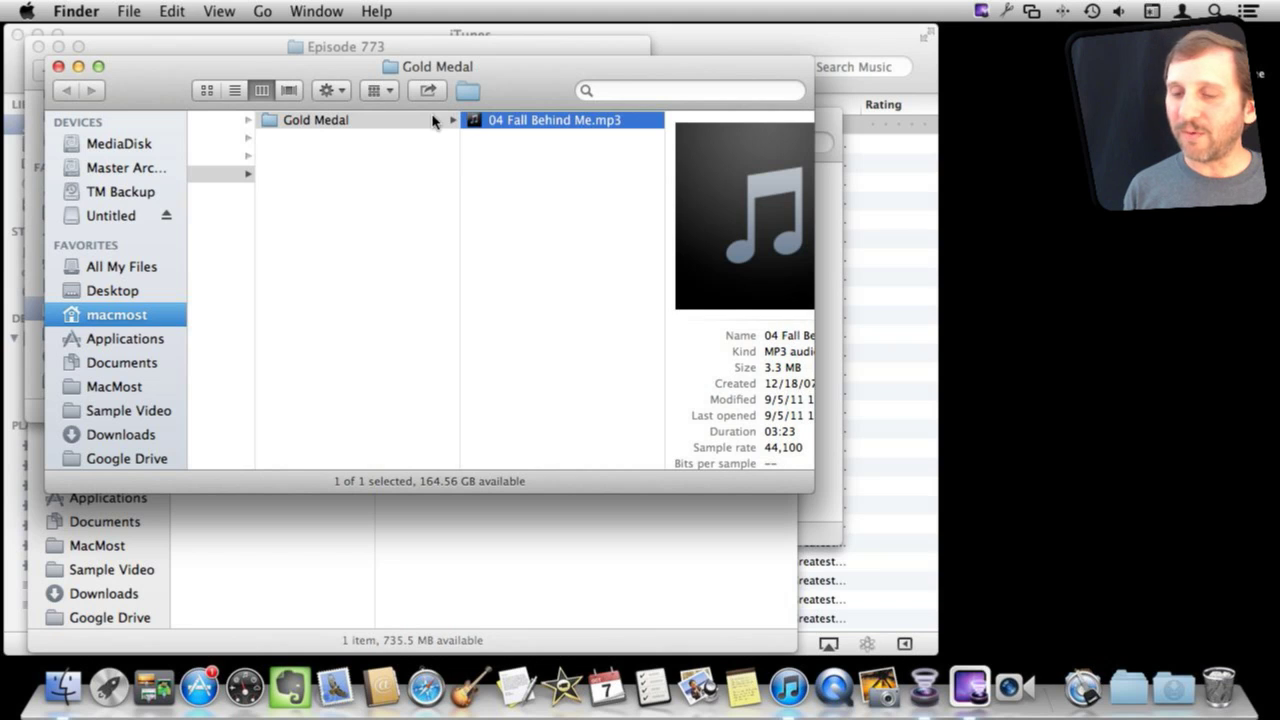
pyautogui.hscroll(-5, 331, 140)
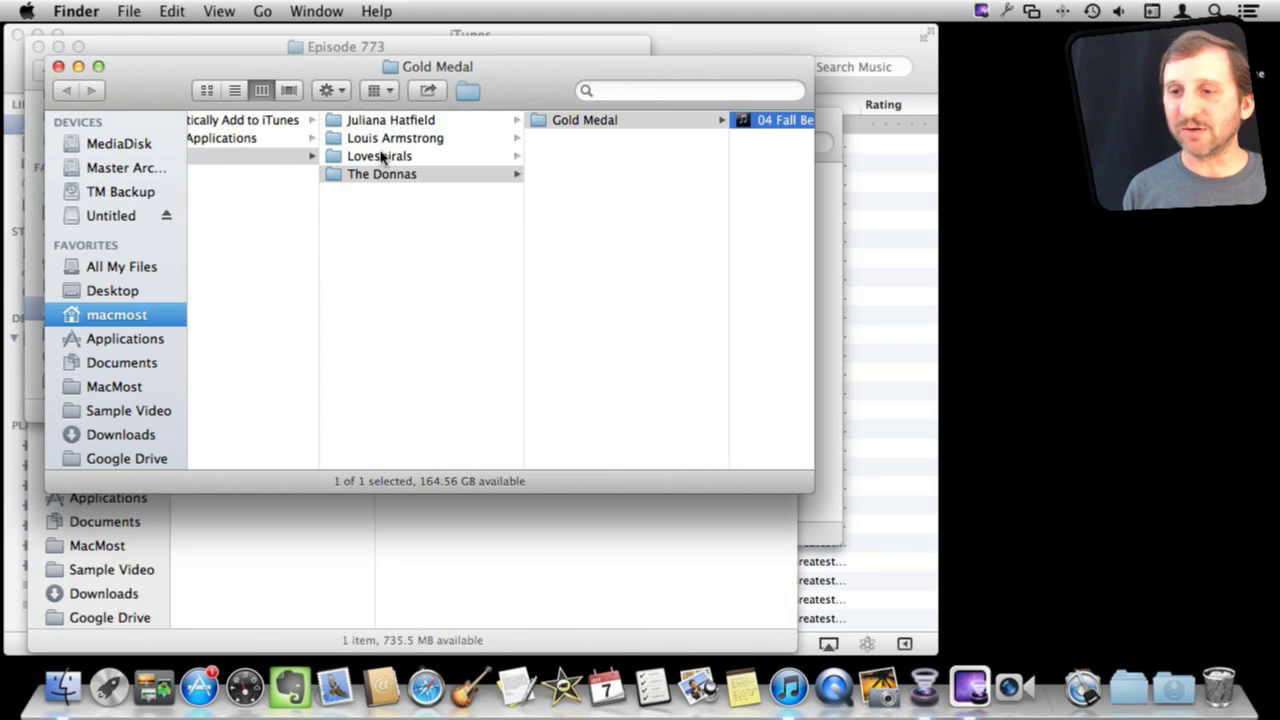
pyautogui.hscroll(-2, 386, 160)
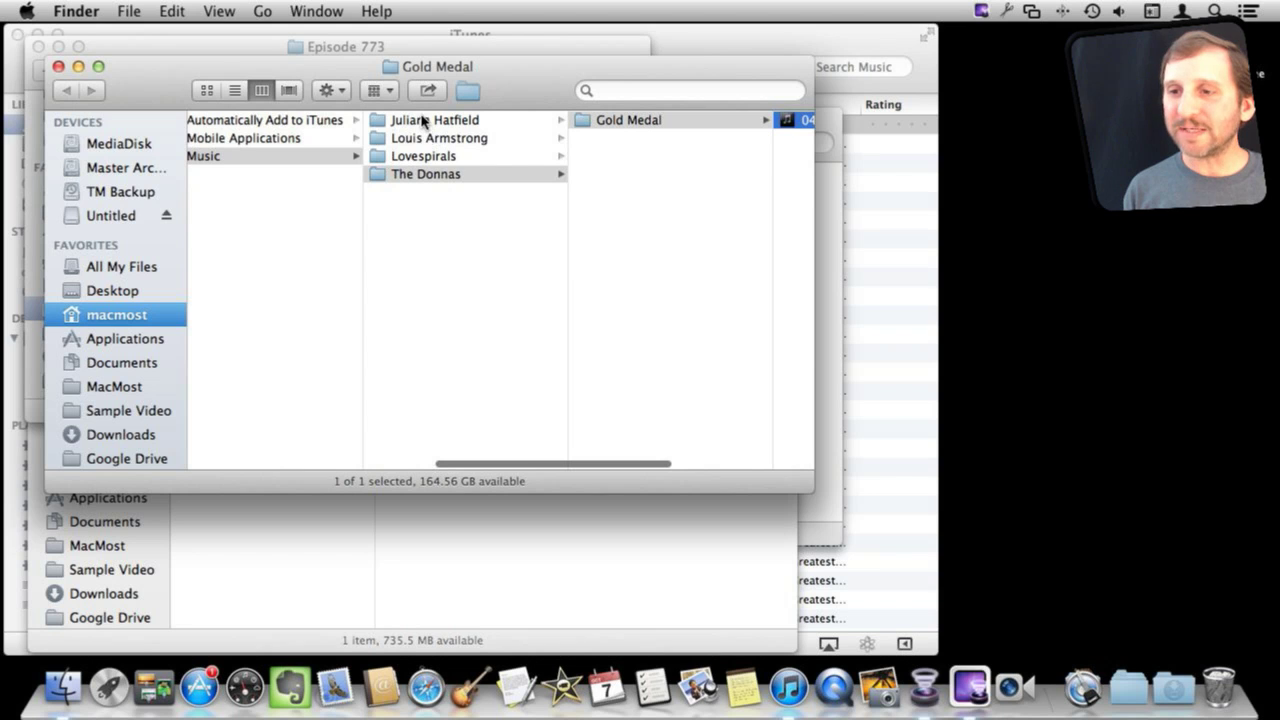
pyautogui.click(417, 122)
# Select Juliana Hatfield through The Donnas and copy those four folders onto the Untitled drive
pyautogui.keyDown('shift'); pyautogui.click(417, 177); pyautogui.keyUp('shift')
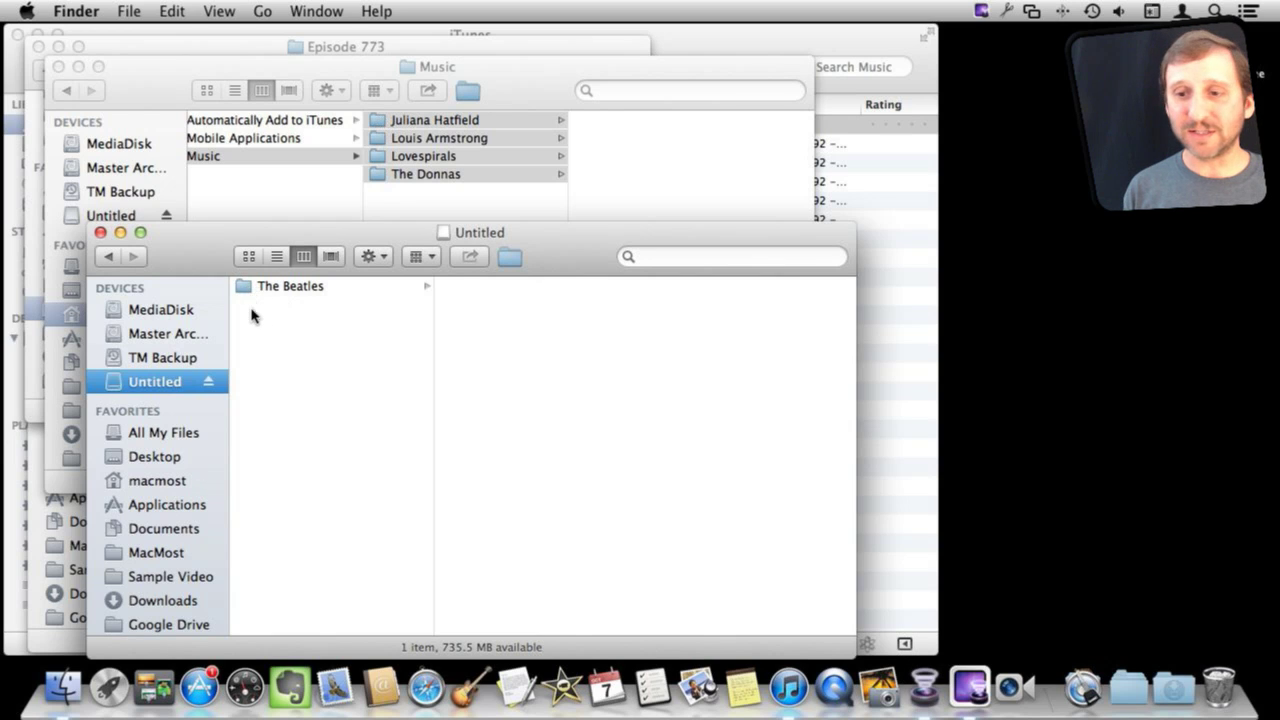
pyautogui.moveTo(379, 130); pyautogui.dragTo(300, 372)
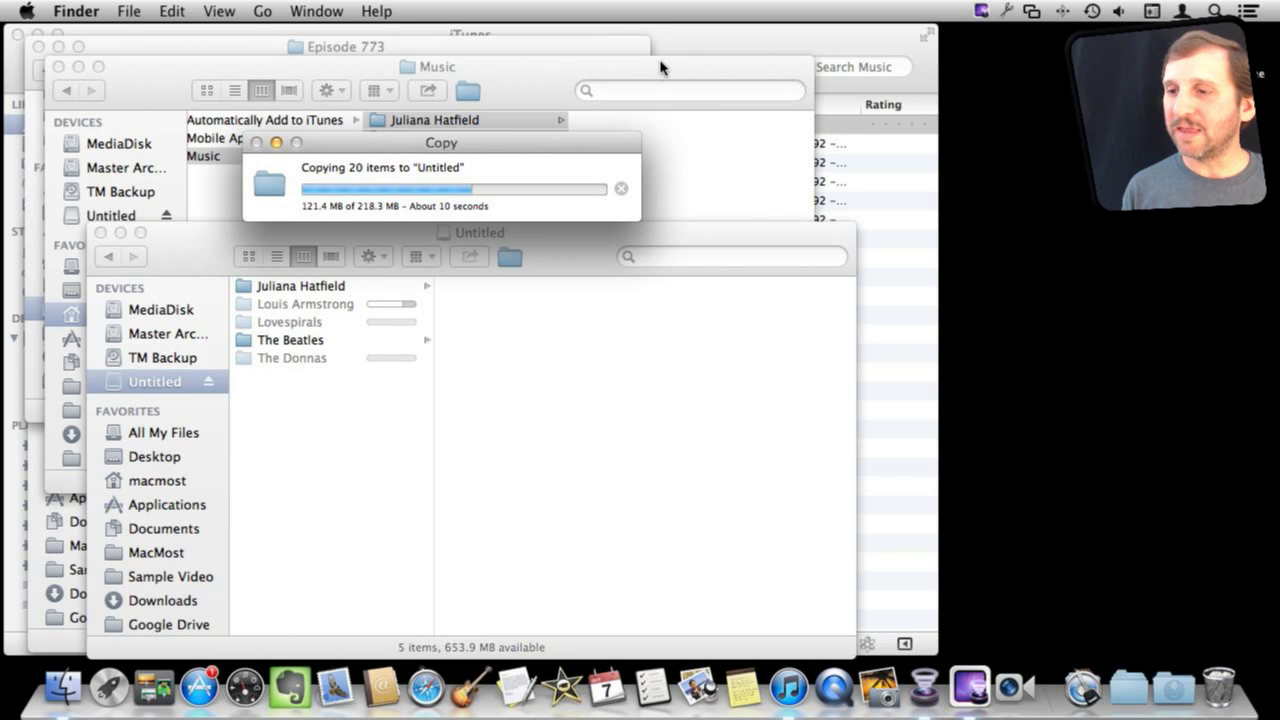
pyautogui.click(687, 46)
pyautogui.click(476, 199)
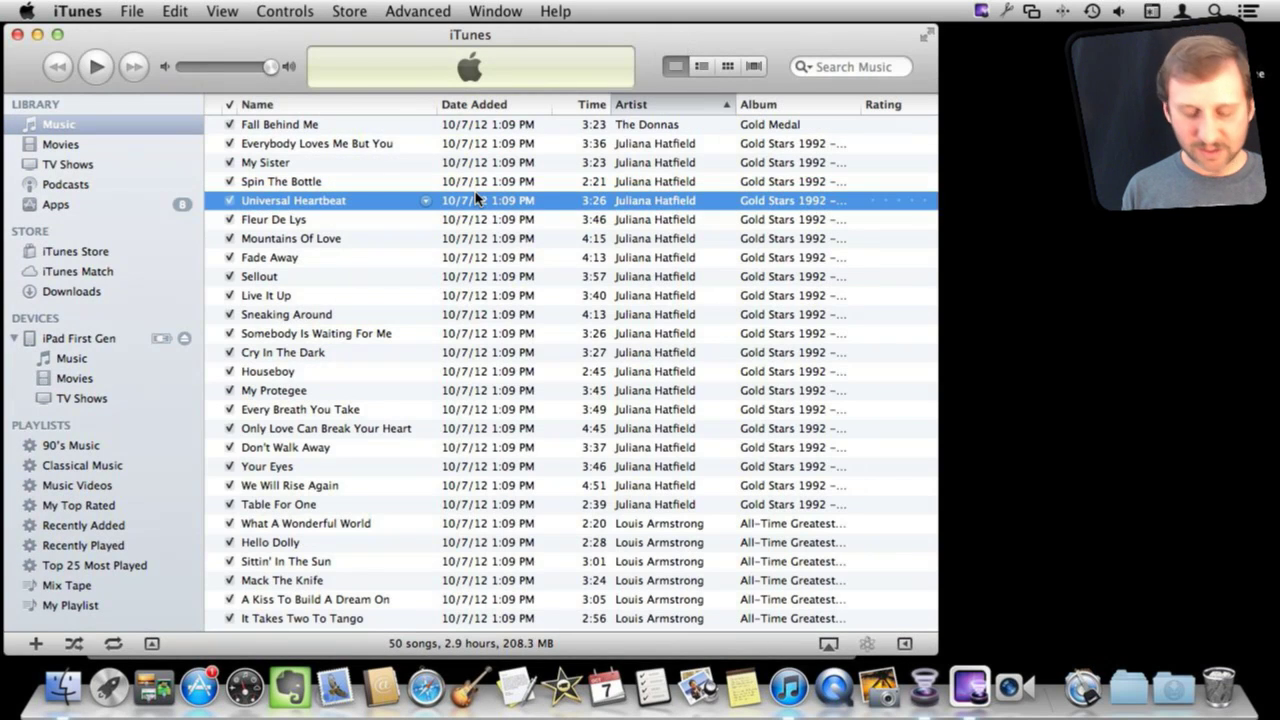
# Delete all 50 songs from the library and move their files to the Trash
pyautogui.press('super+a')
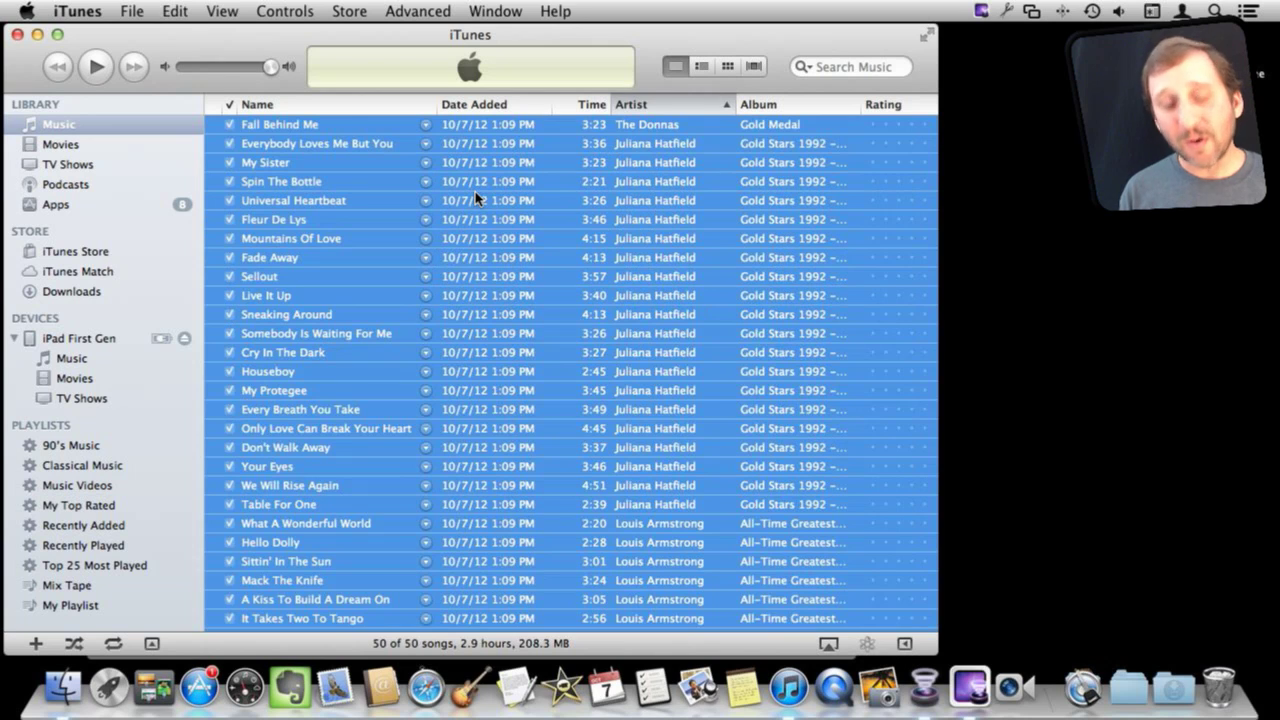
pyautogui.press('BackSpace')
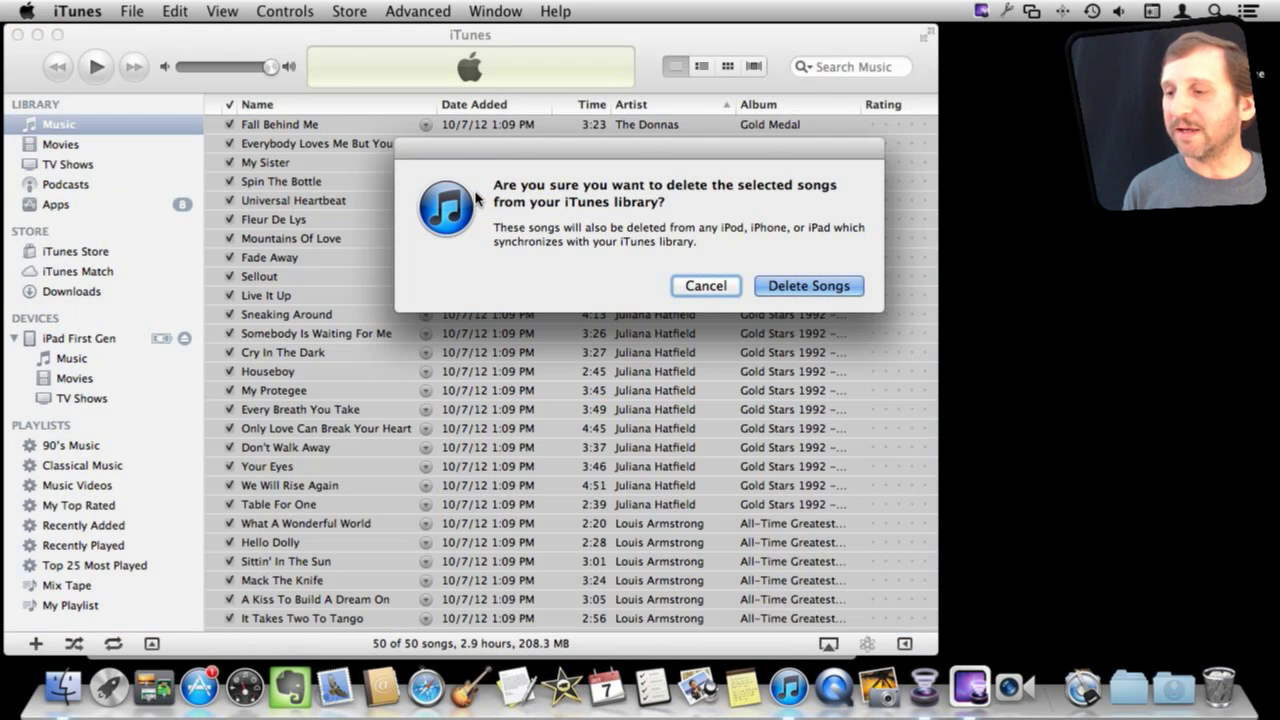
pyautogui.click(790, 287)
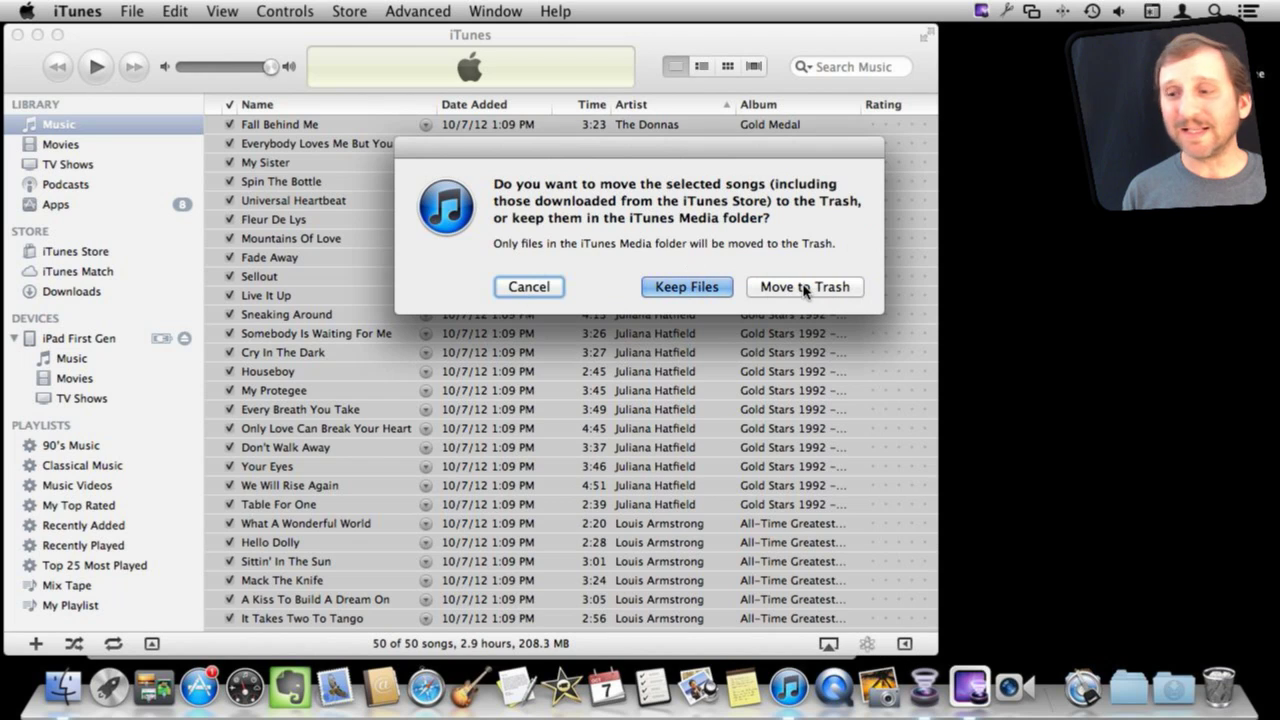
pyautogui.click(805, 288)
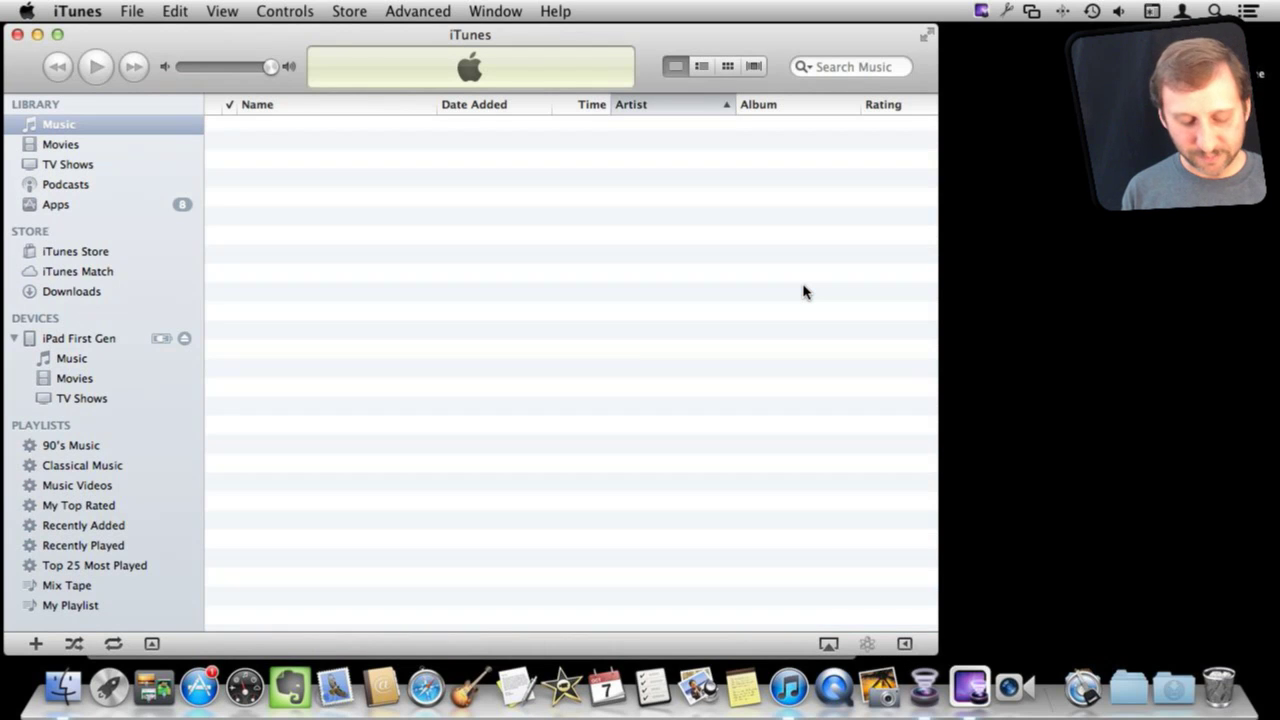
# Bring the Untitled drive window with its five artist folders forward and move it right
pyautogui.click(63, 687)
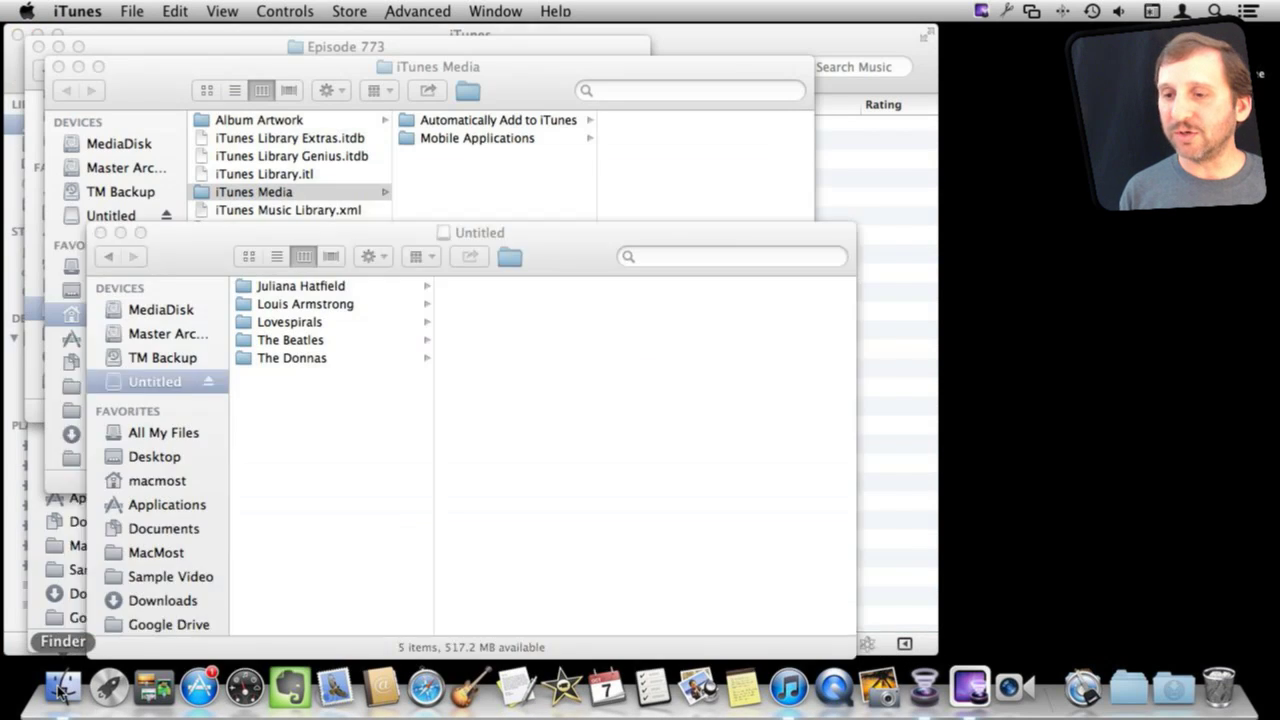
pyautogui.click(468, 171)
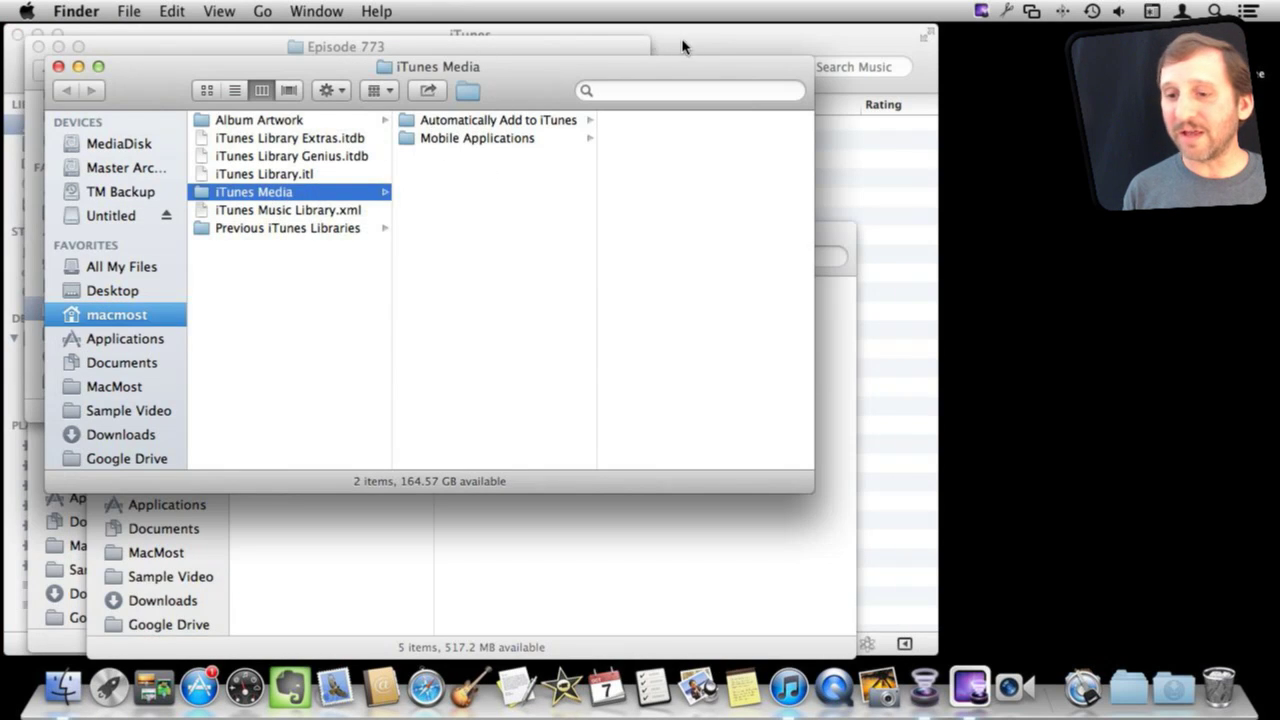
pyautogui.click(489, 514)
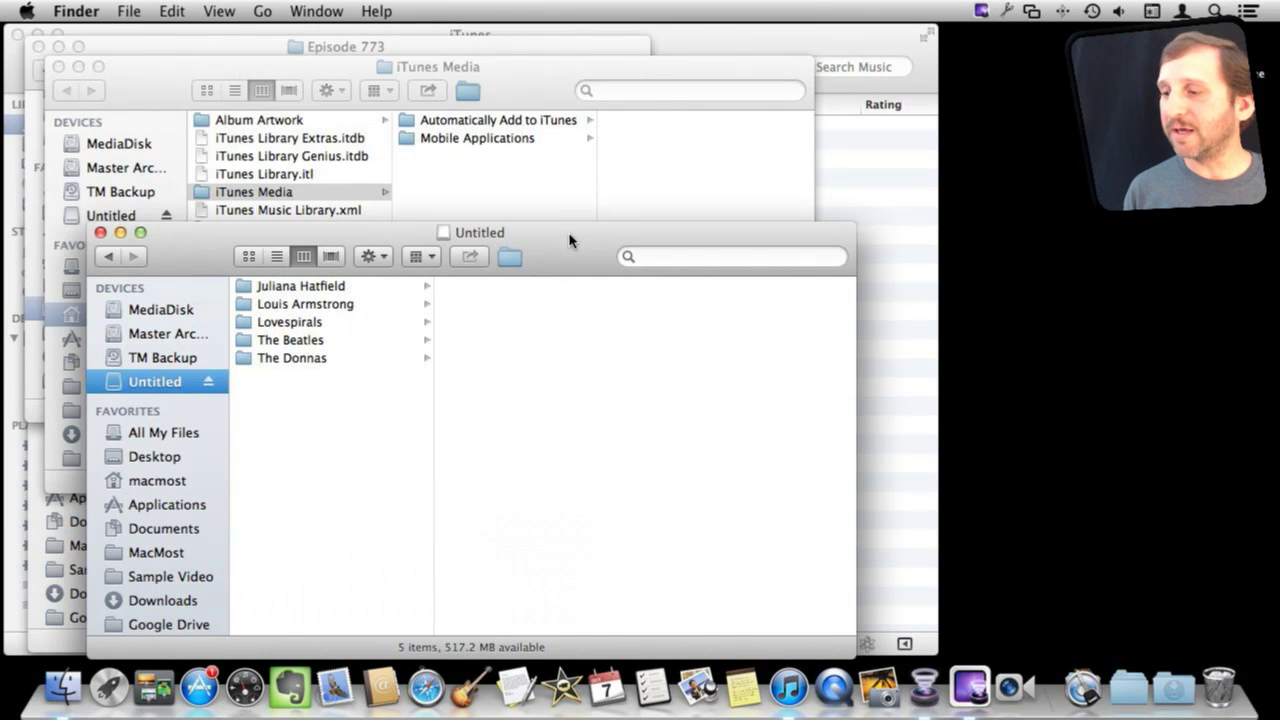
pyautogui.moveTo(569, 240); pyautogui.dragTo(906, 240)
# Add the five artist folders from the Untitled drive to the library, giving 64 songs
pyautogui.click(714, 44)
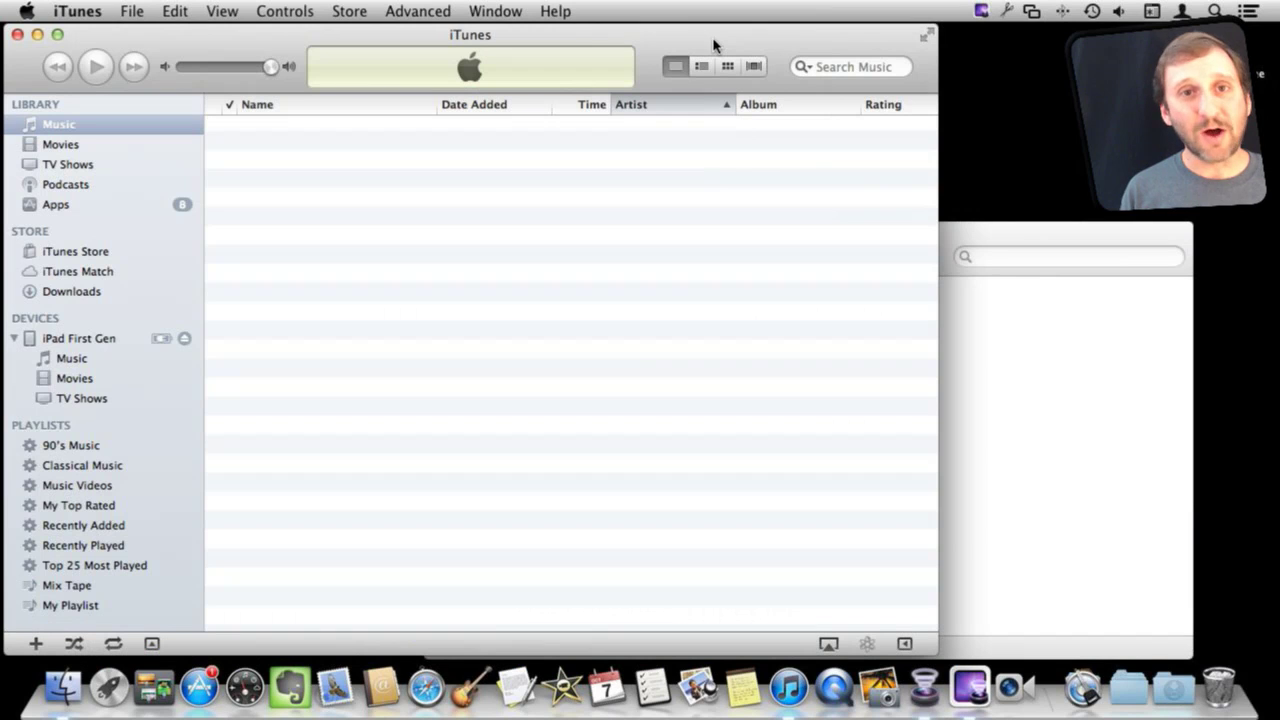
pyautogui.click(1000, 390)
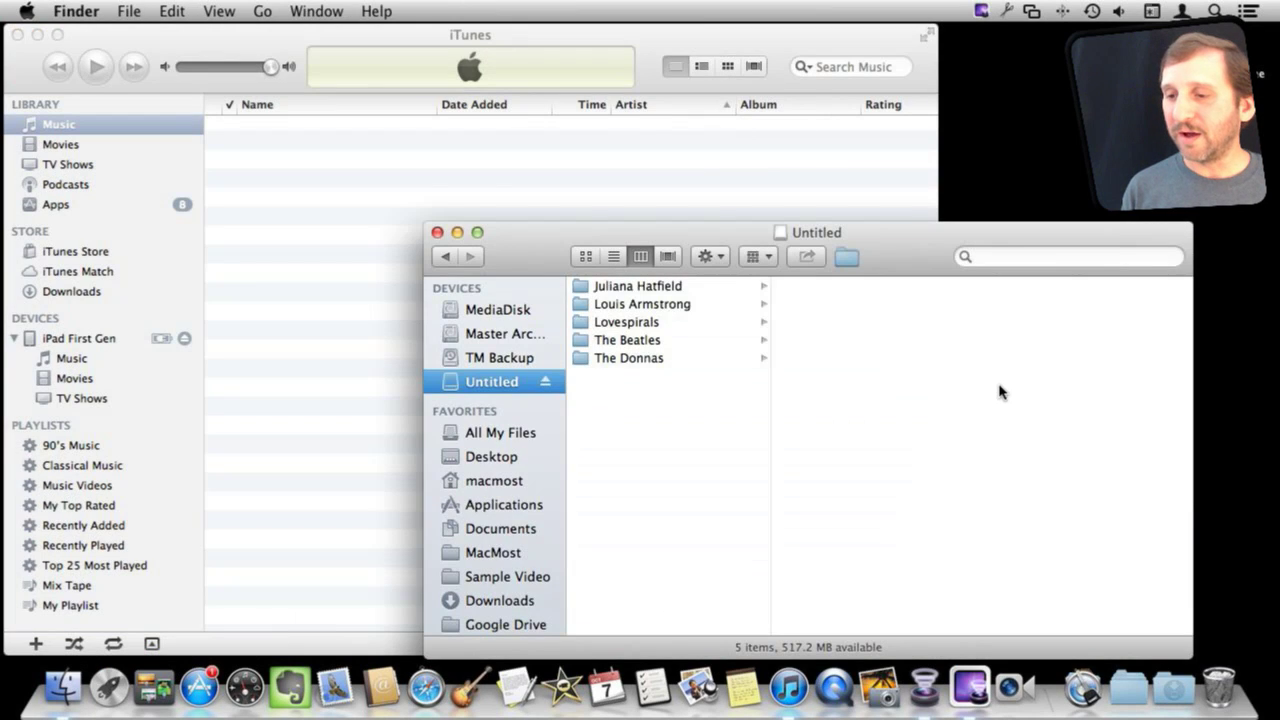
pyautogui.moveTo(668, 415); pyautogui.dragTo(354, 176)
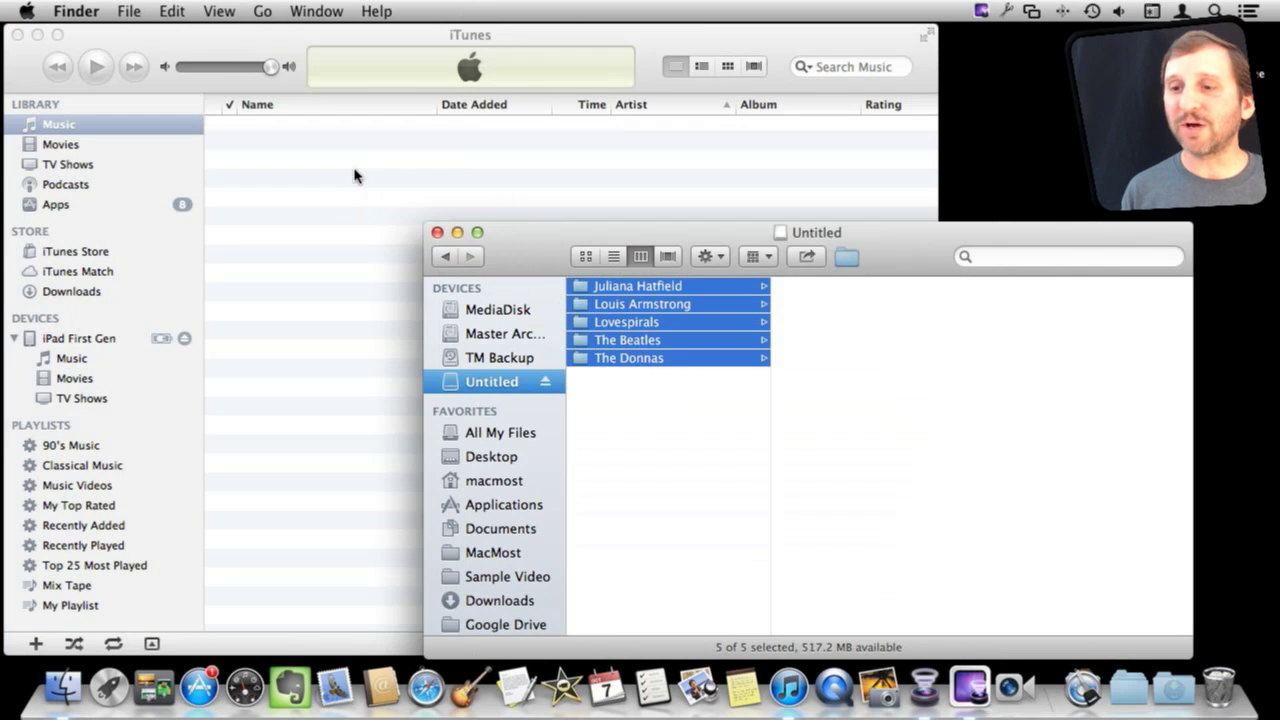
pyautogui.click(304, 38)
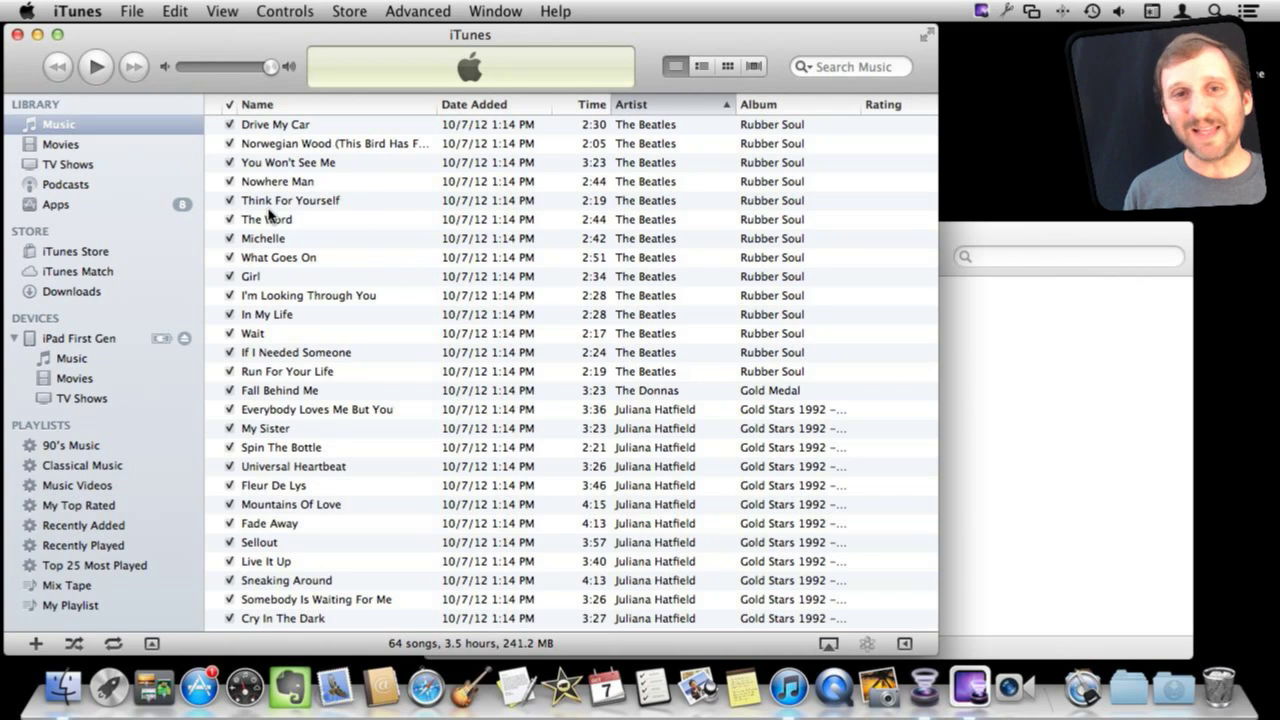
pyautogui.click(988, 381)
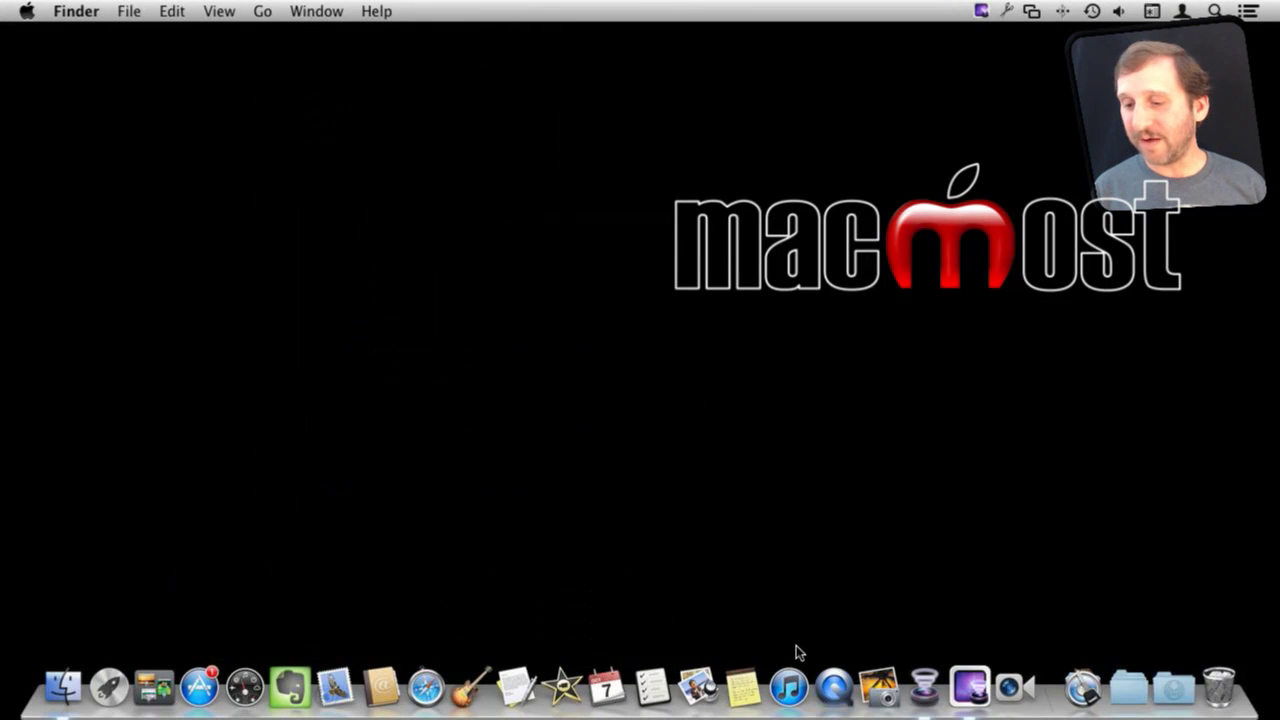
# Relaunch iTunes and play Drive My Car by The Beatles, dismissing the missing-file alert
pyautogui.click(790, 686)
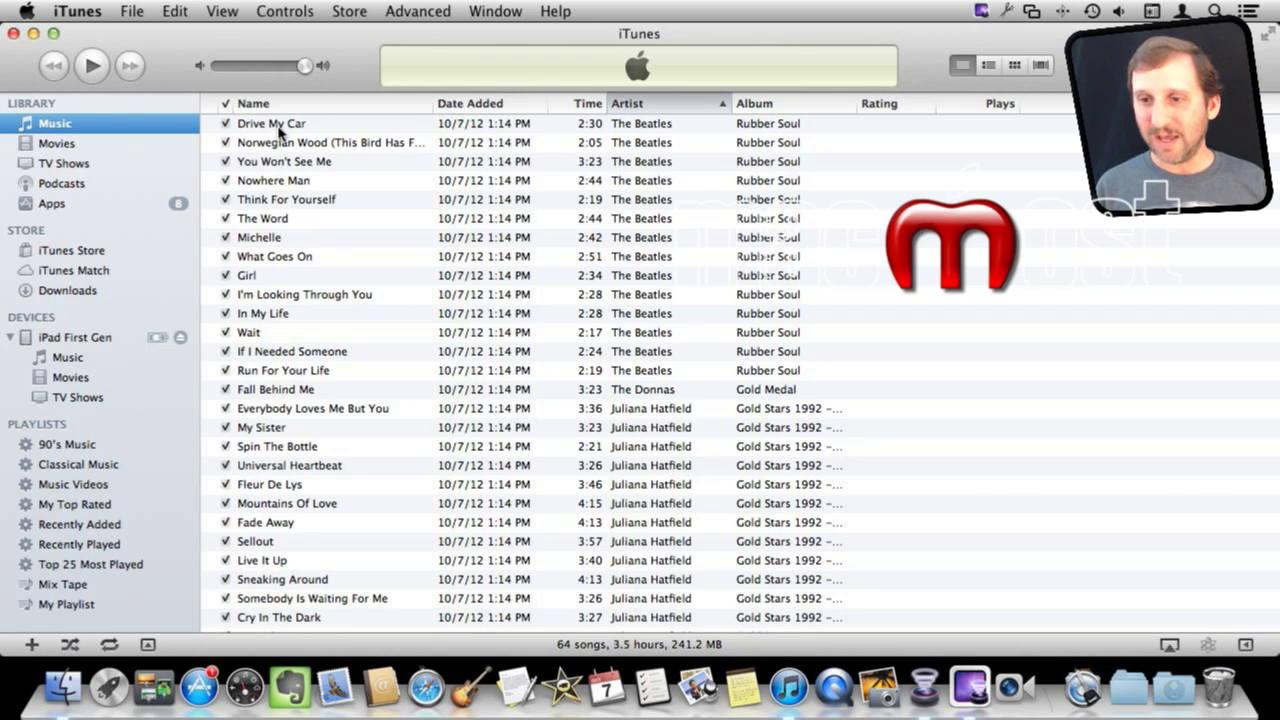
pyautogui.doubleClick(280, 124)
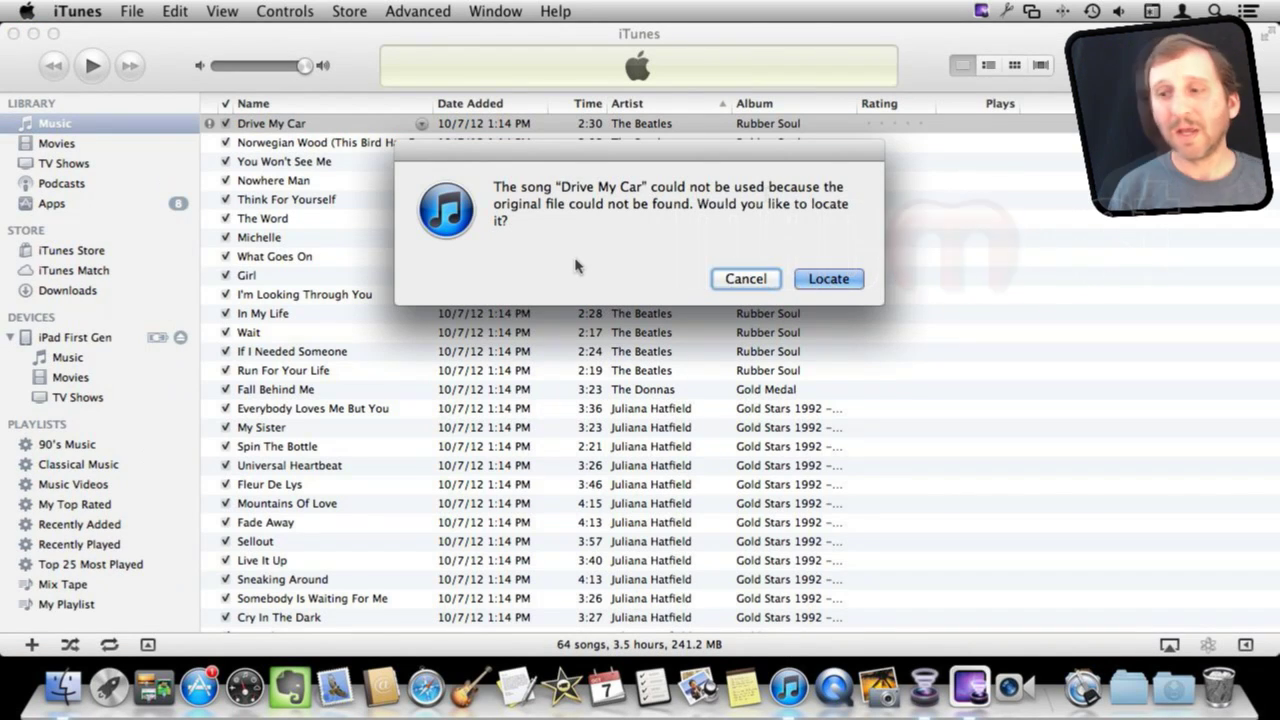
pyautogui.click(744, 278)
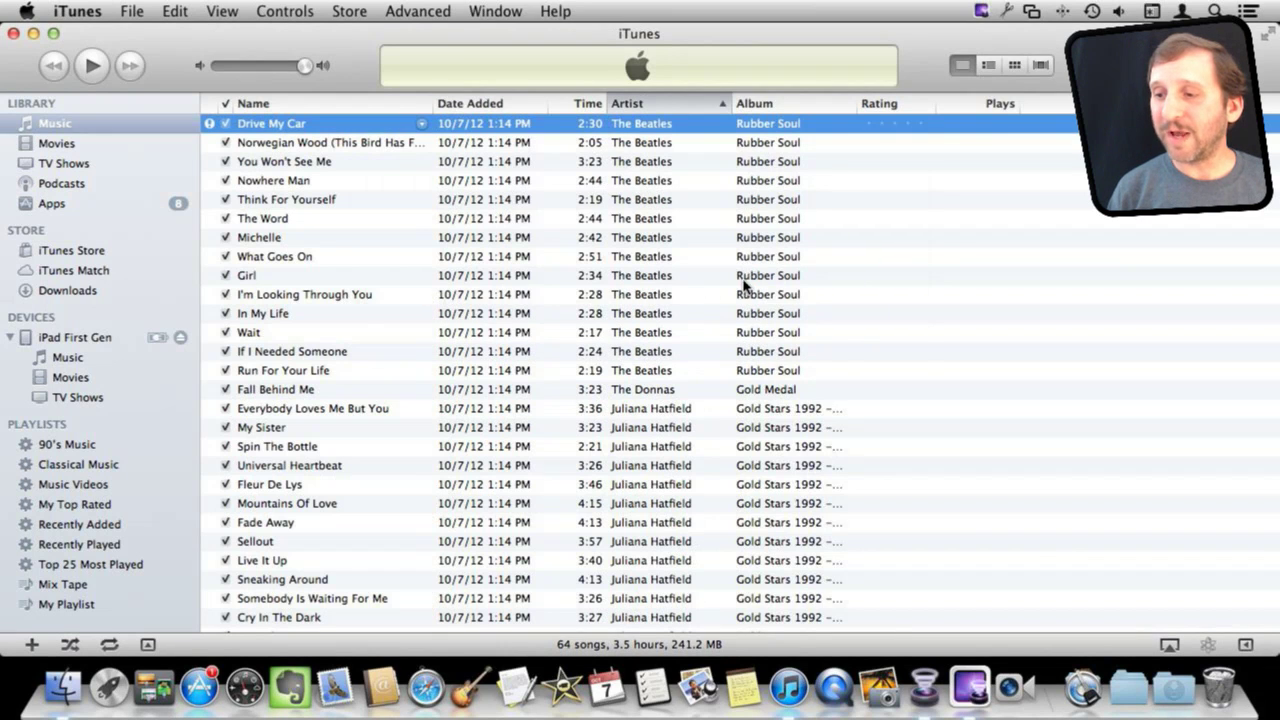
pyautogui.doubleClick(245, 124)
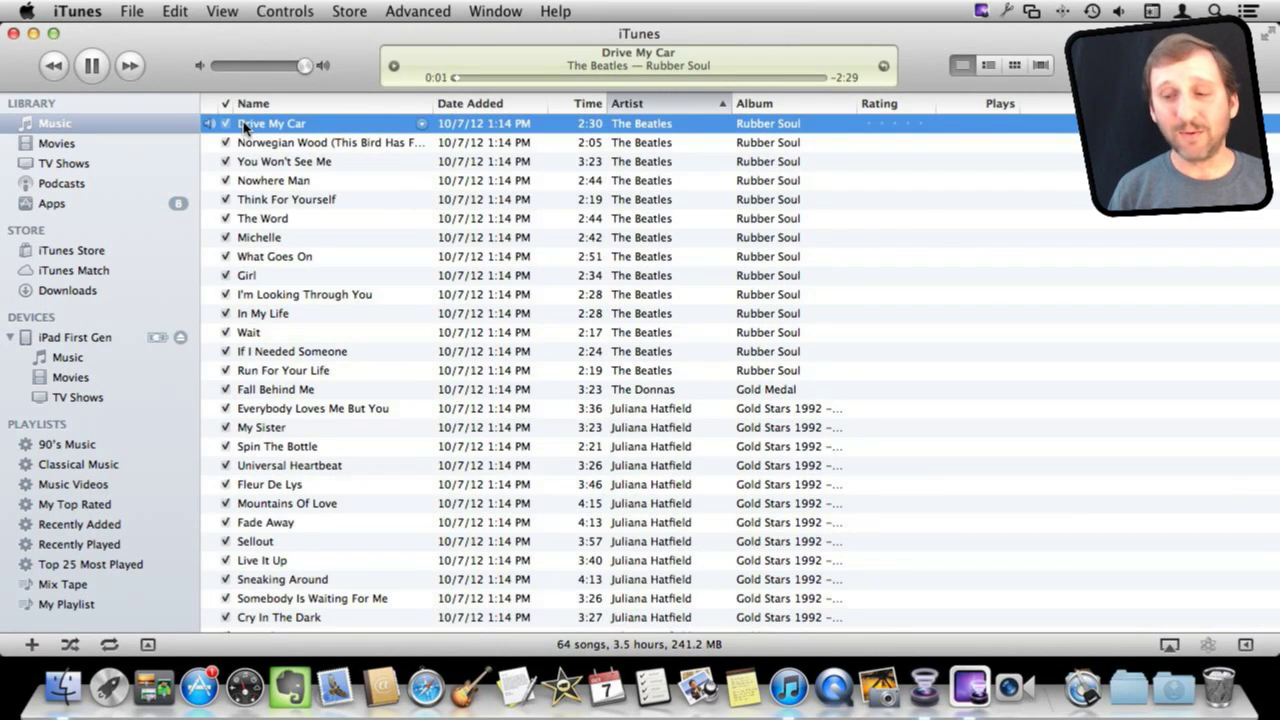